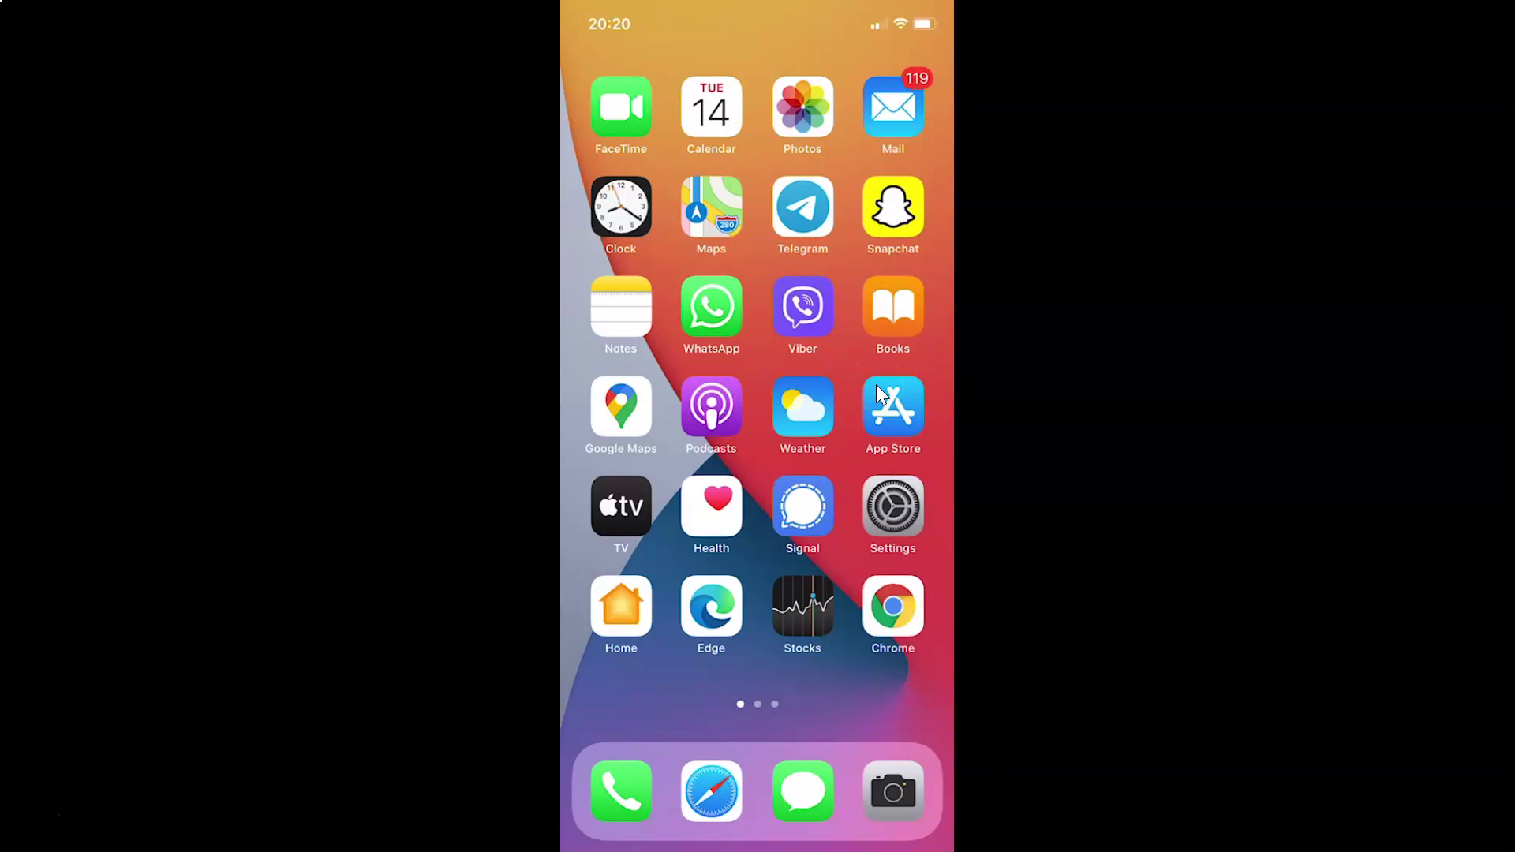
Step: Launch Viber and open Settings from the More tab
click(811, 309)
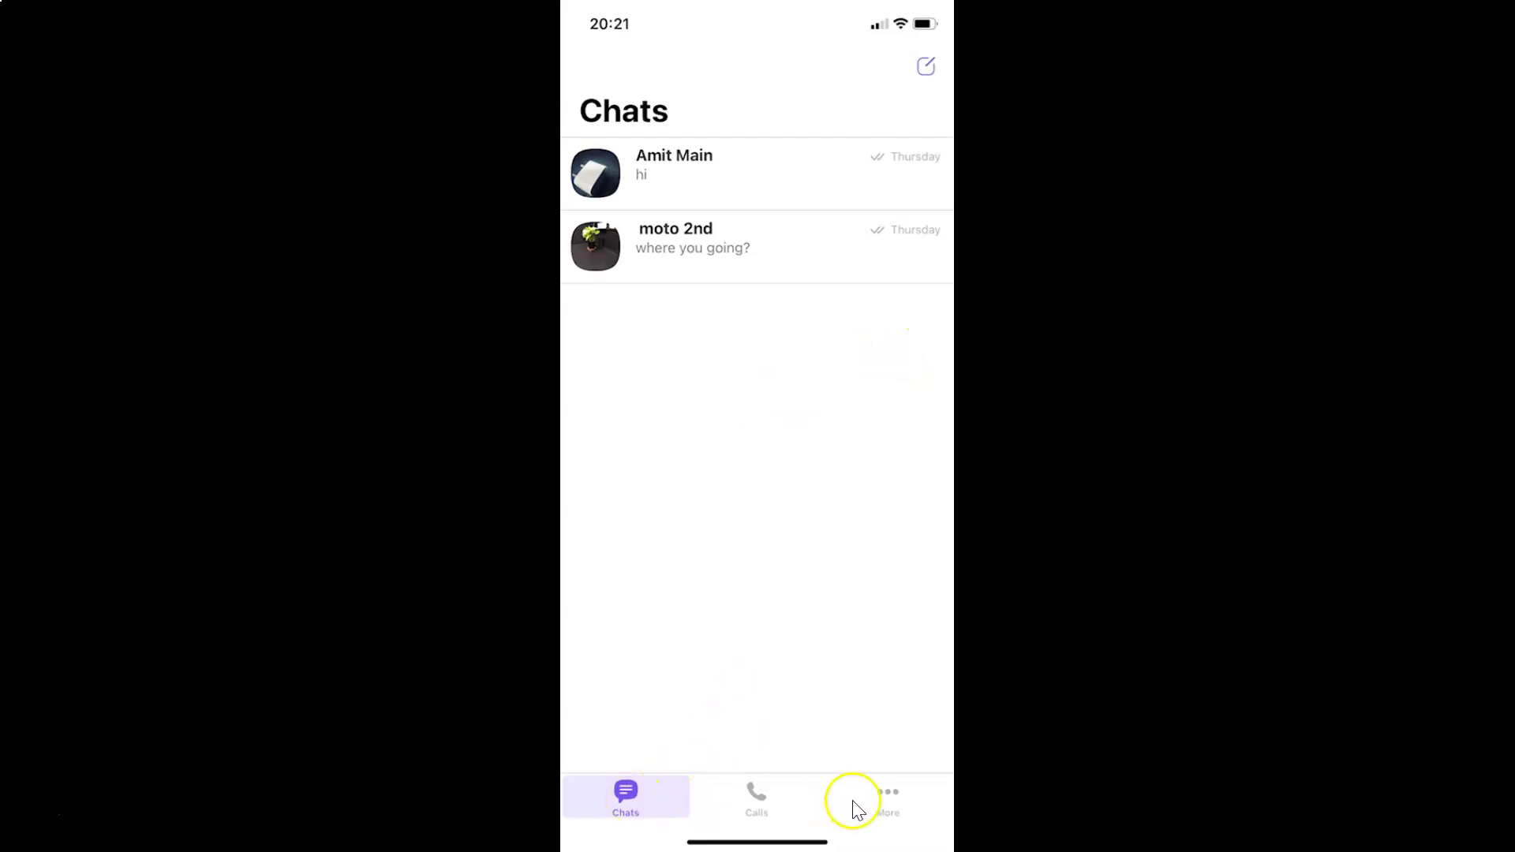
click(900, 802)
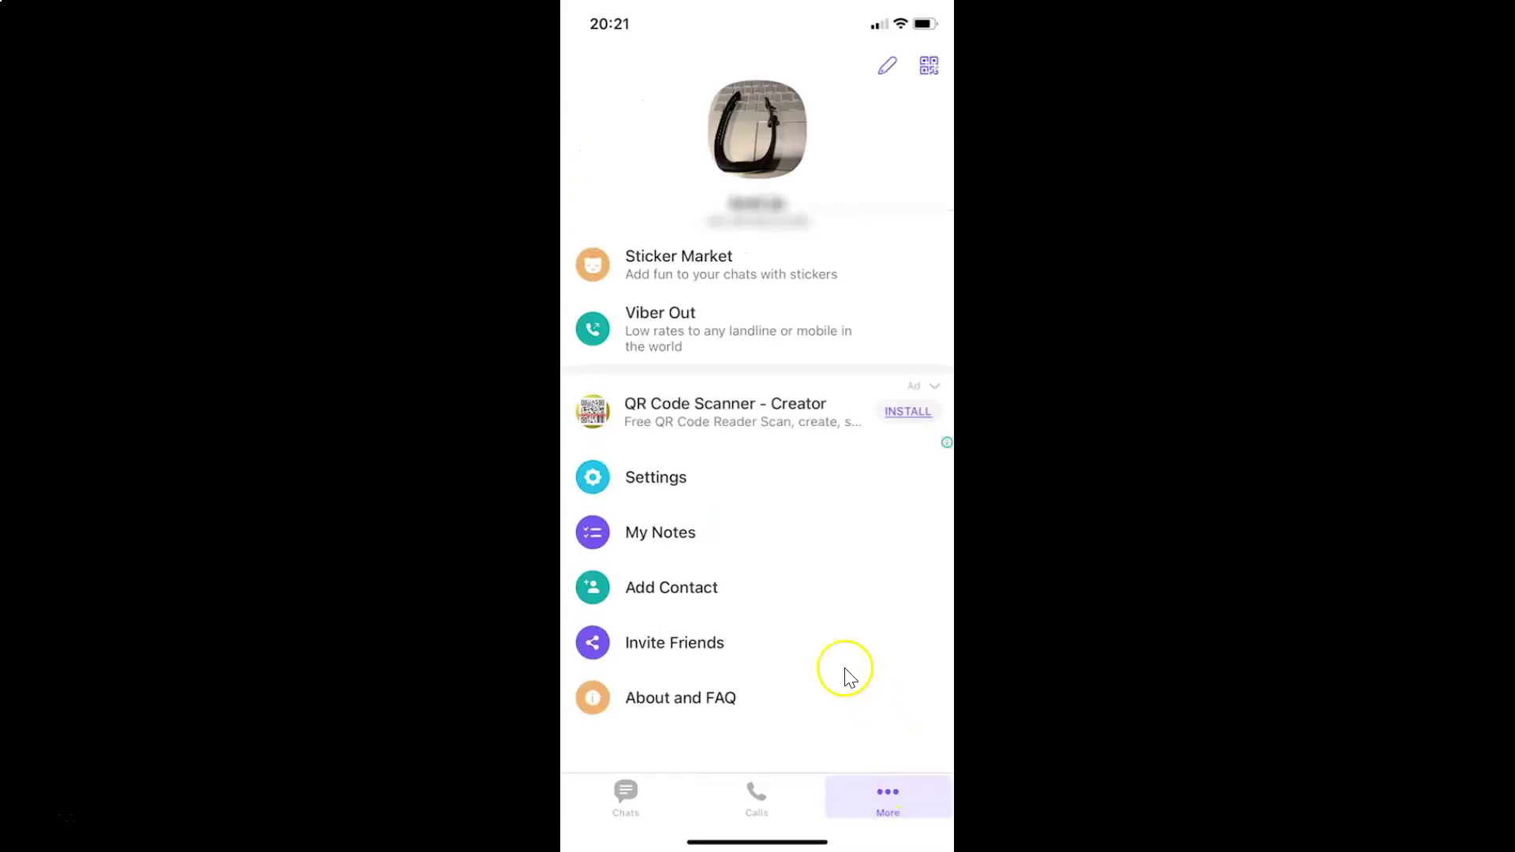
click(699, 479)
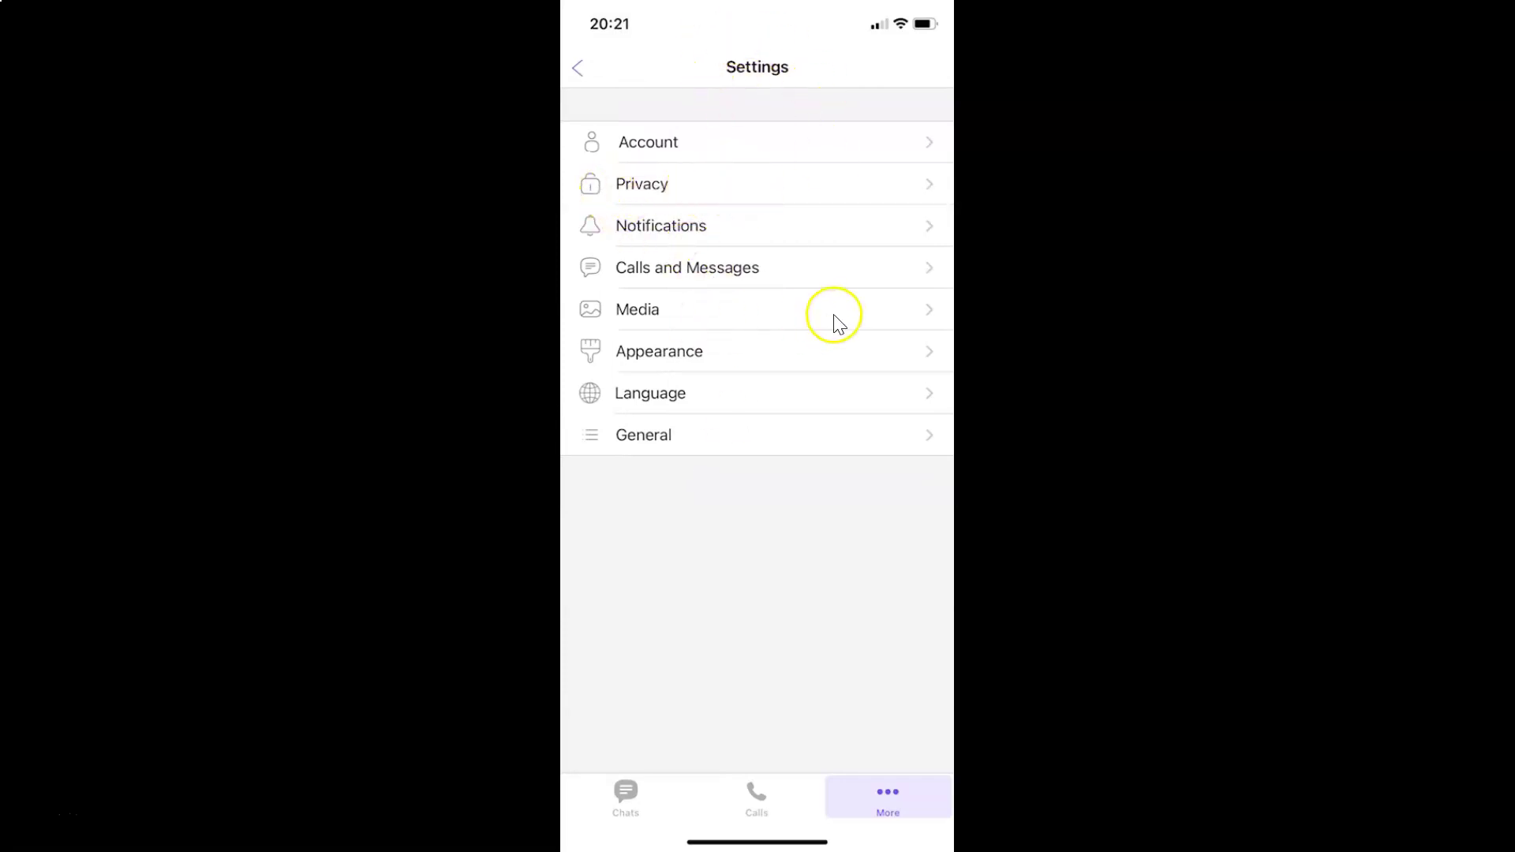
Step: Open the Privacy section of Viber's Settings
click(701, 190)
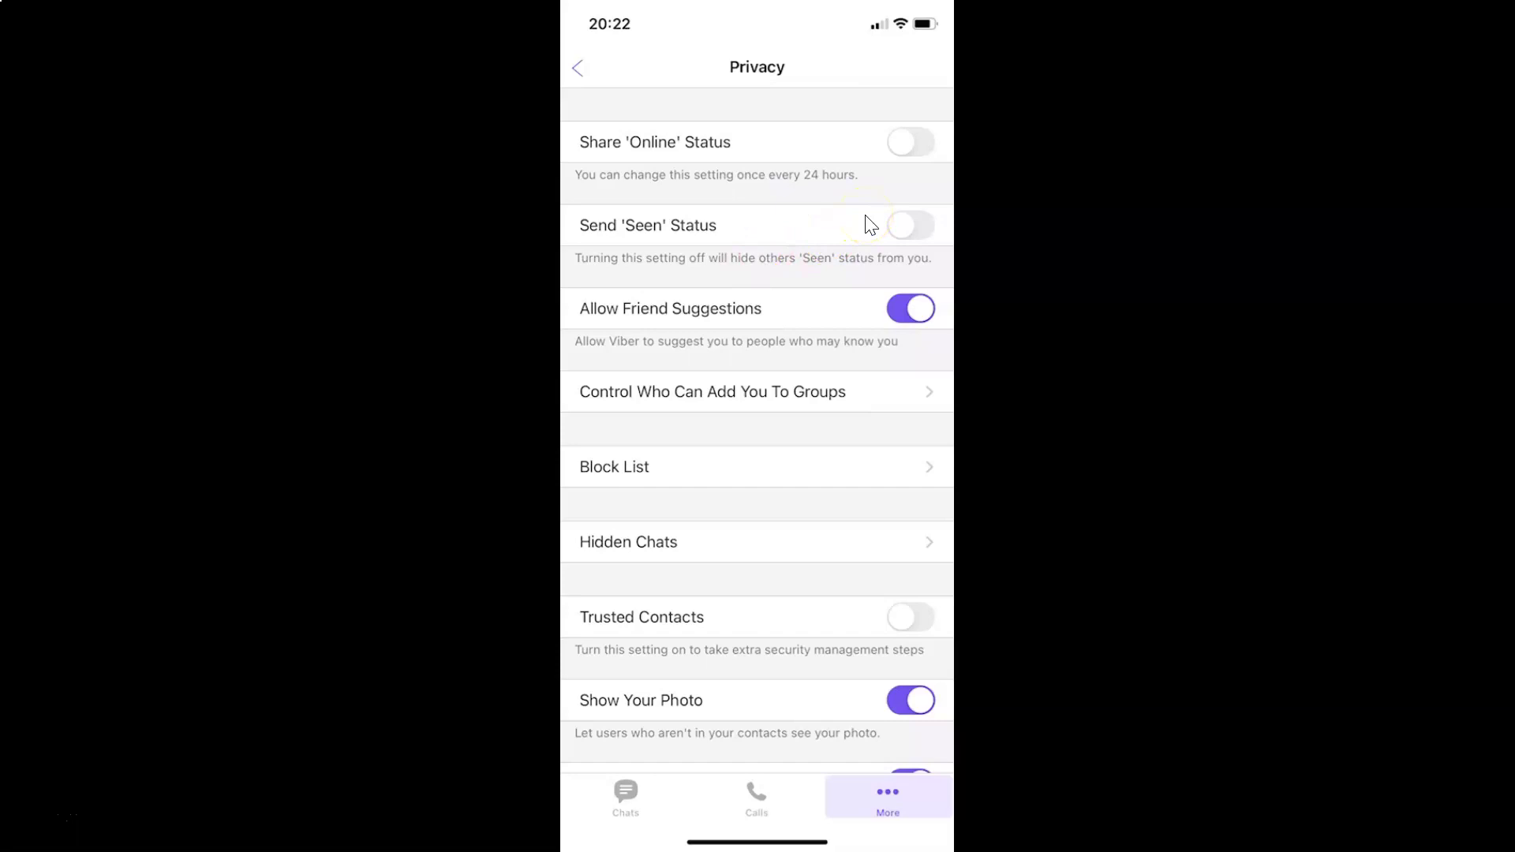
Step: Back out of Privacy and Settings, then return to the Chats tab
click(590, 71)
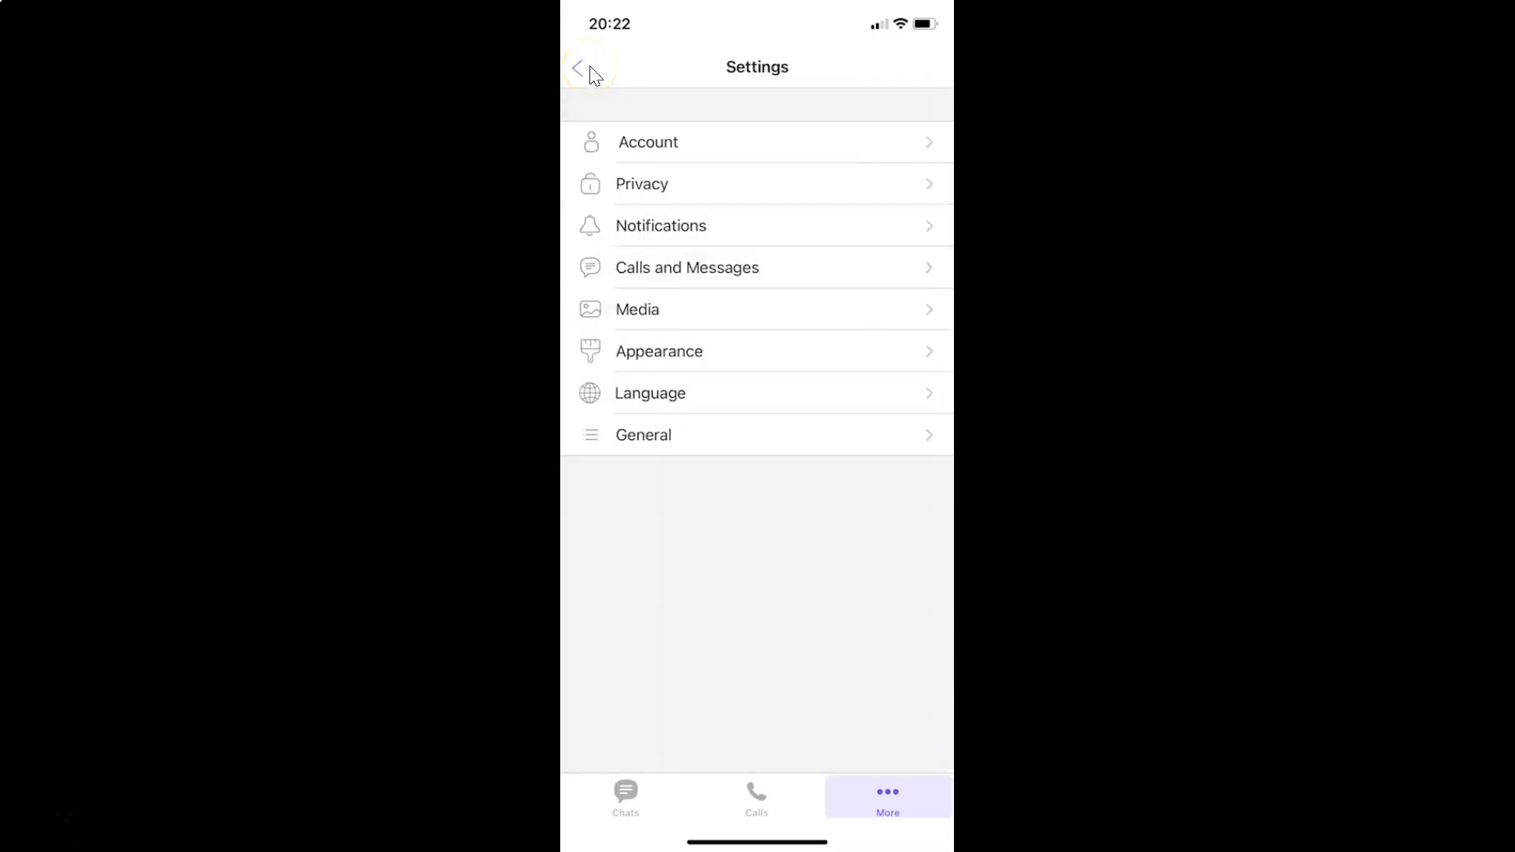
click(589, 72)
click(636, 787)
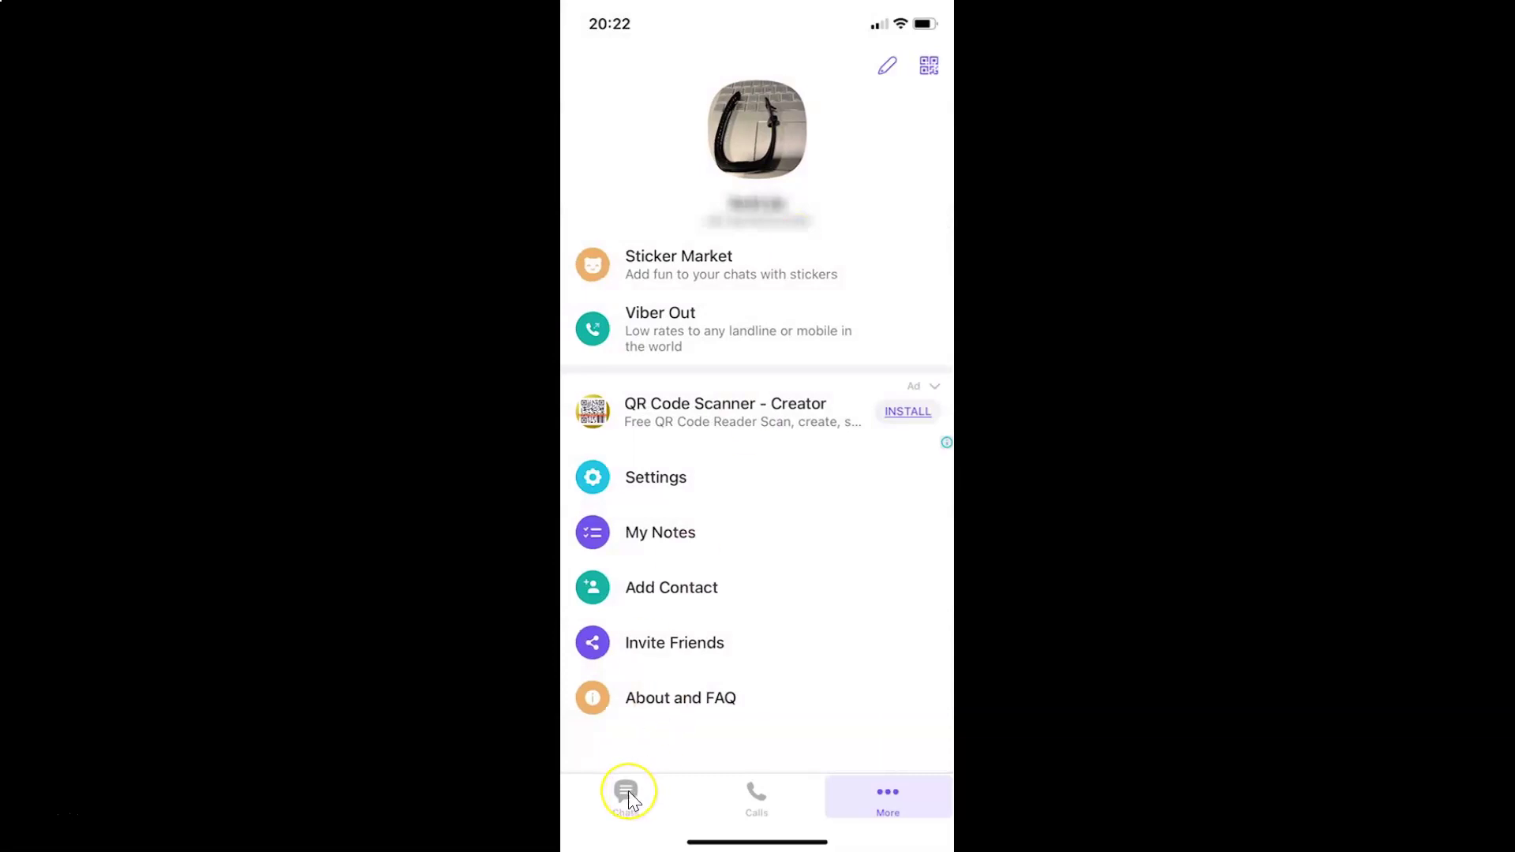